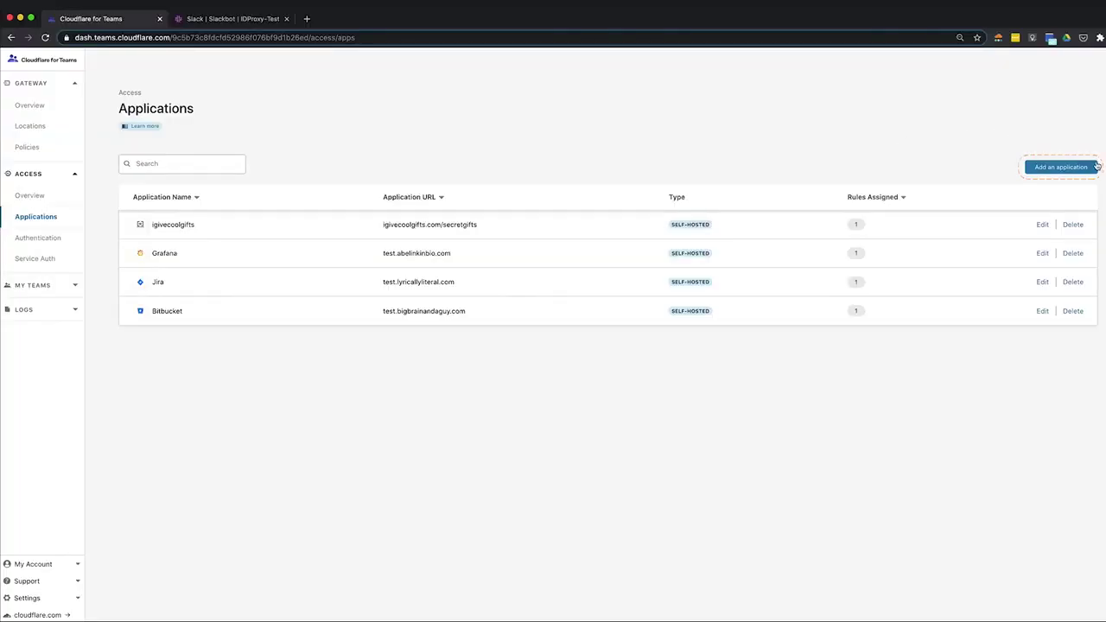
left_click(1094, 167)
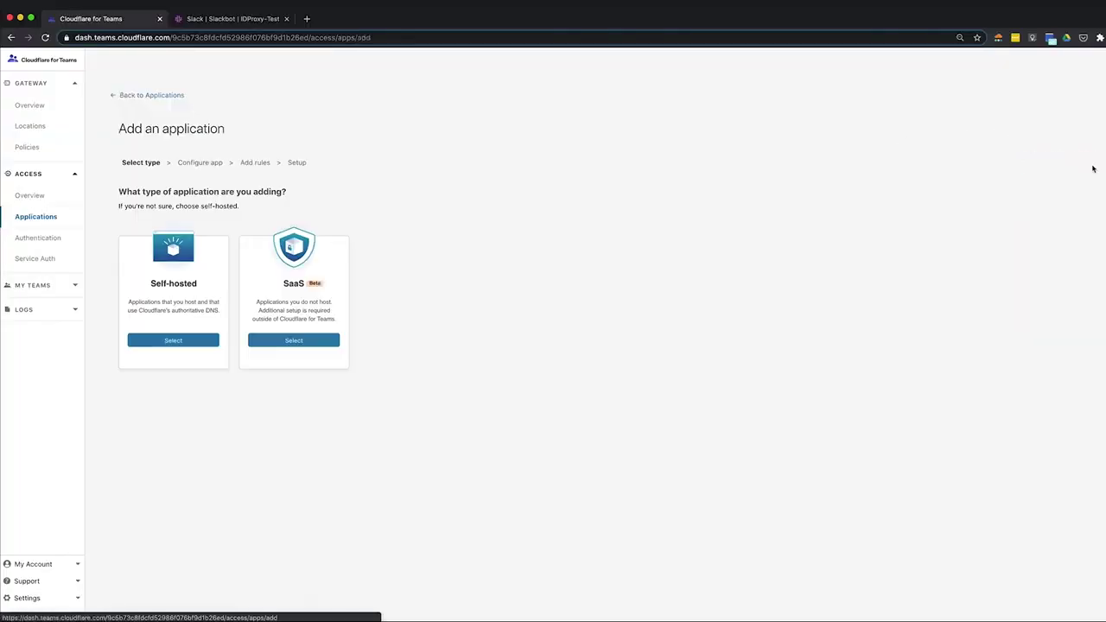
left_click(325, 342)
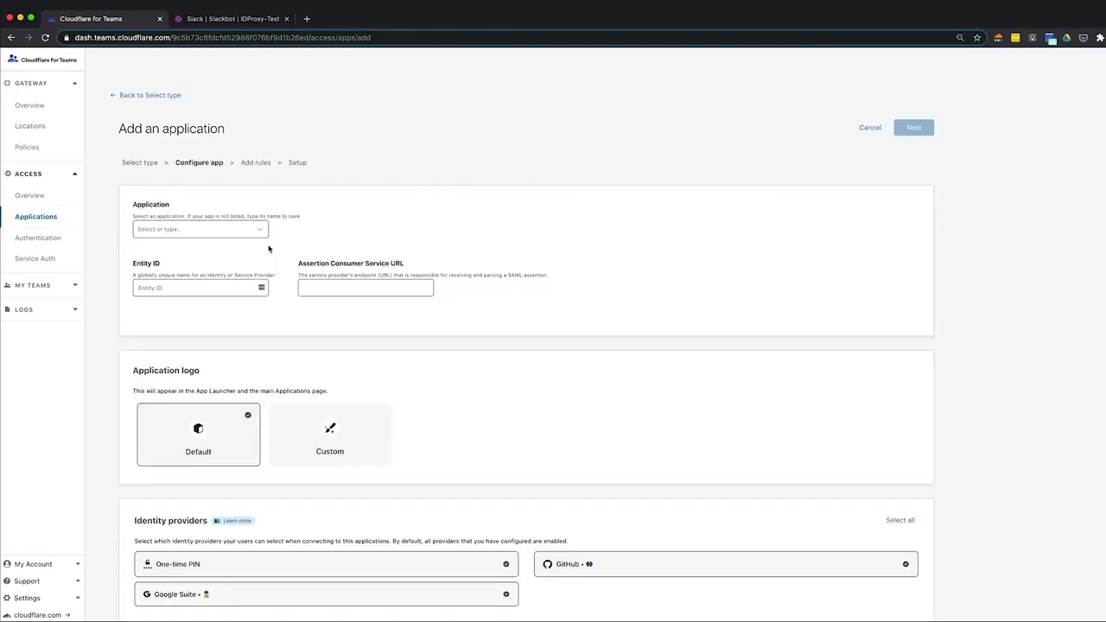
left_click(214, 232)
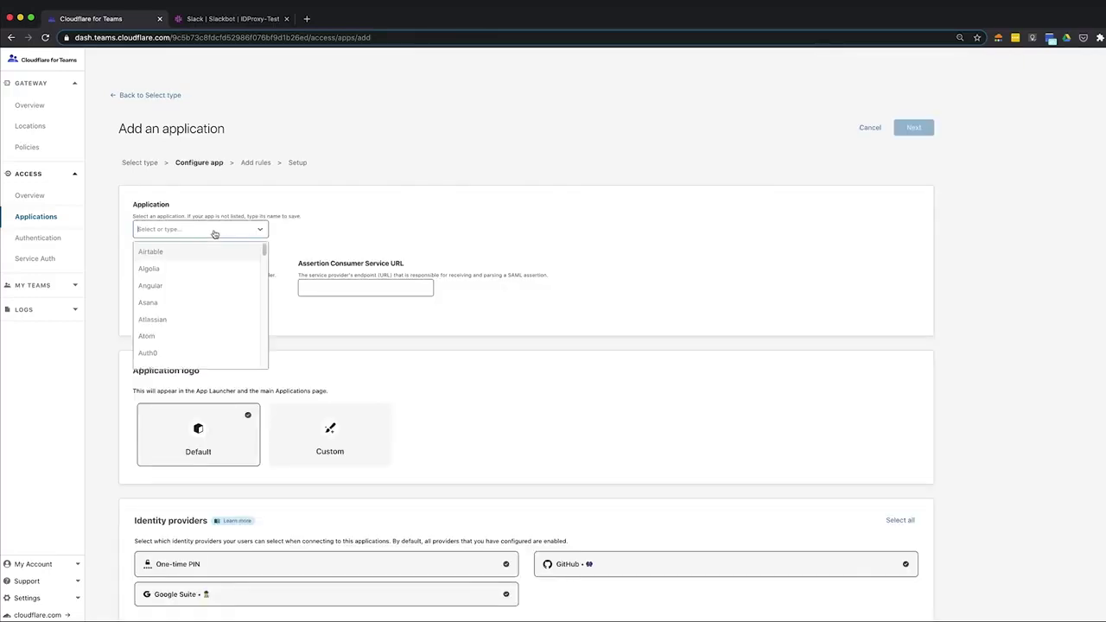
type("slack")
key("Return")
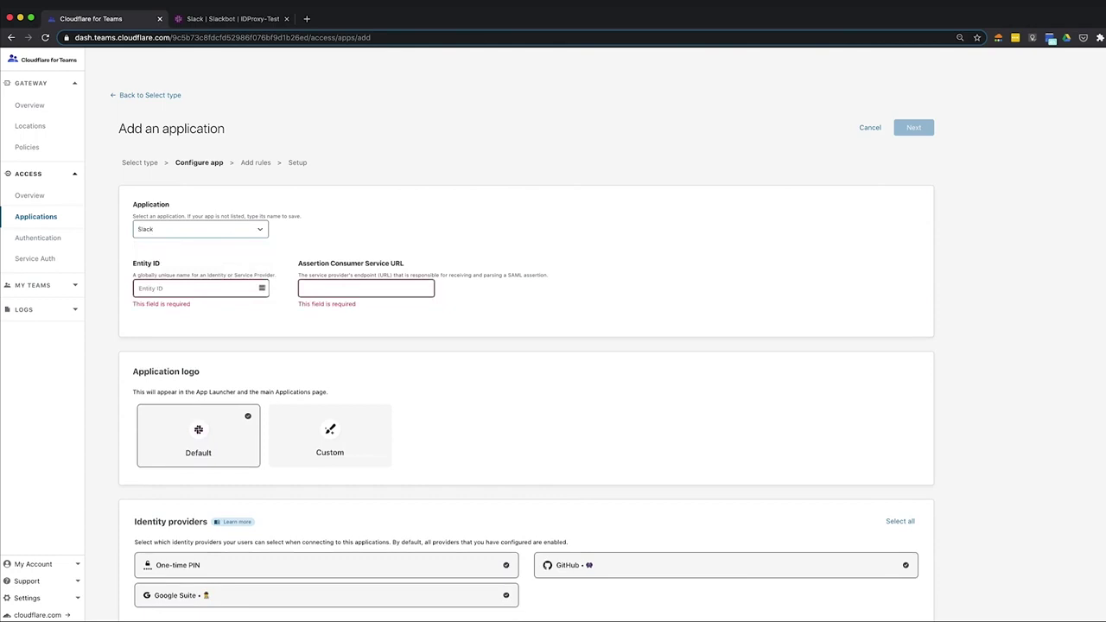
left_click(223, 287)
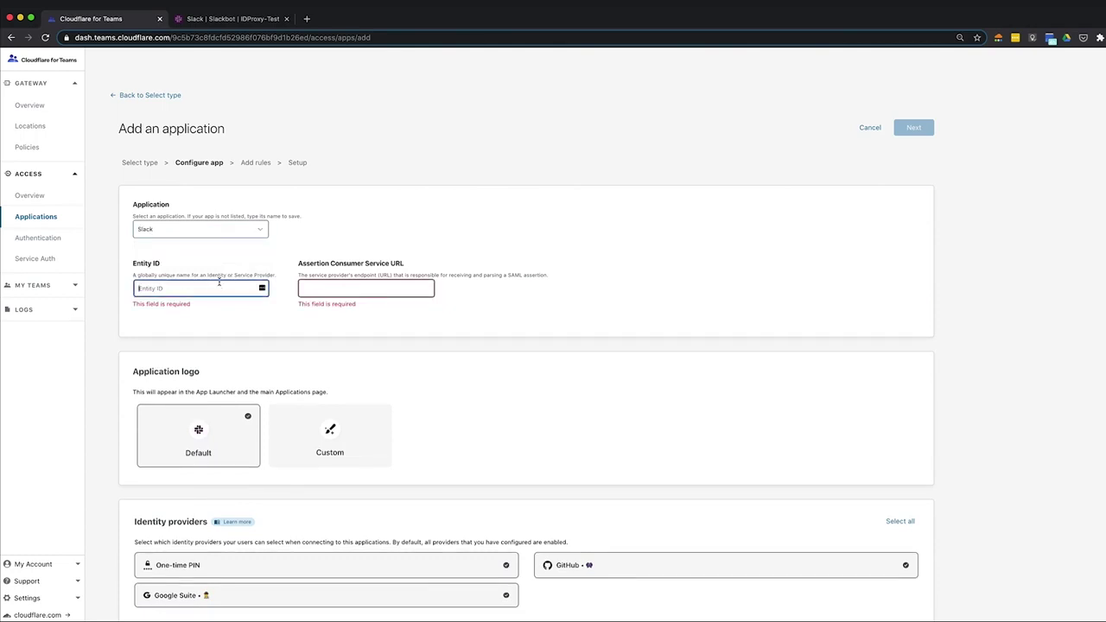
type("https://slack.com")
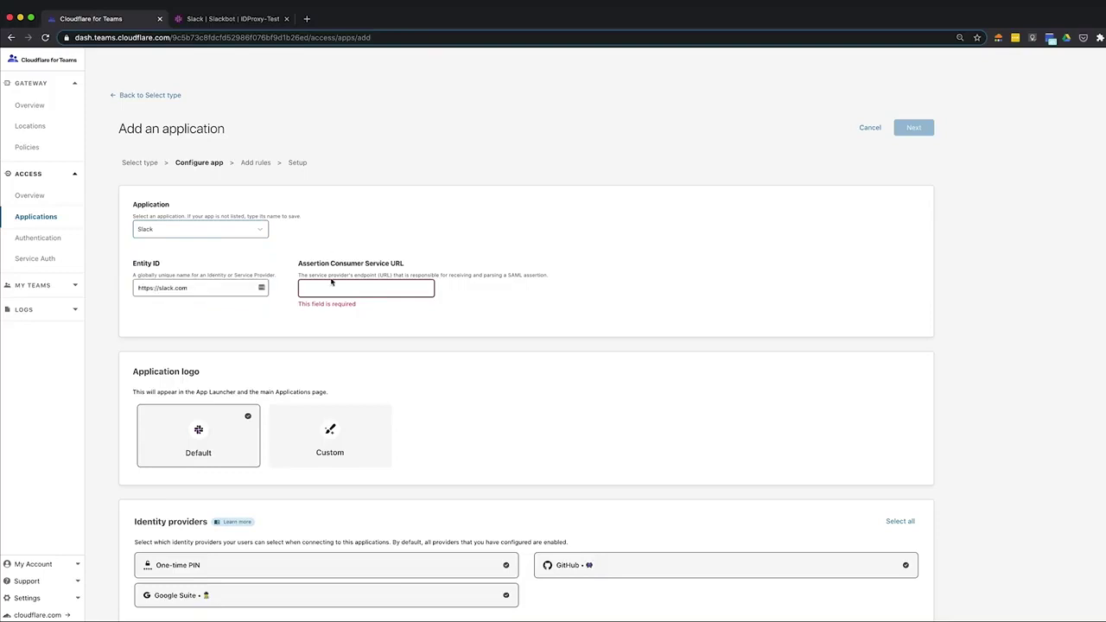
left_click(246, 19)
left_click(56, 85)
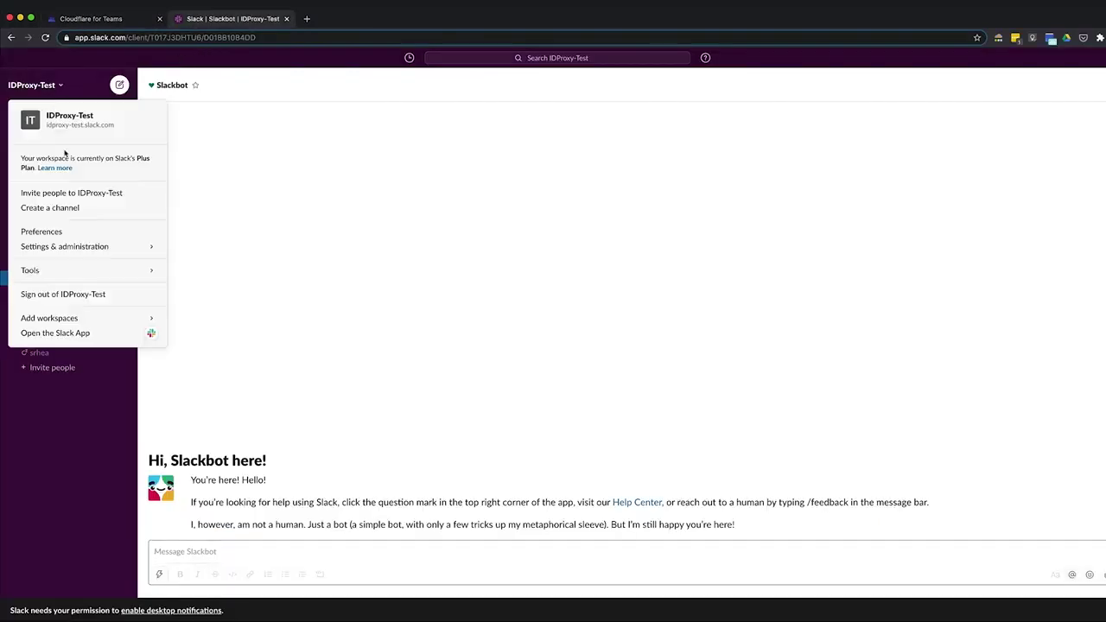
left_click_drag(114, 124, 46, 125)
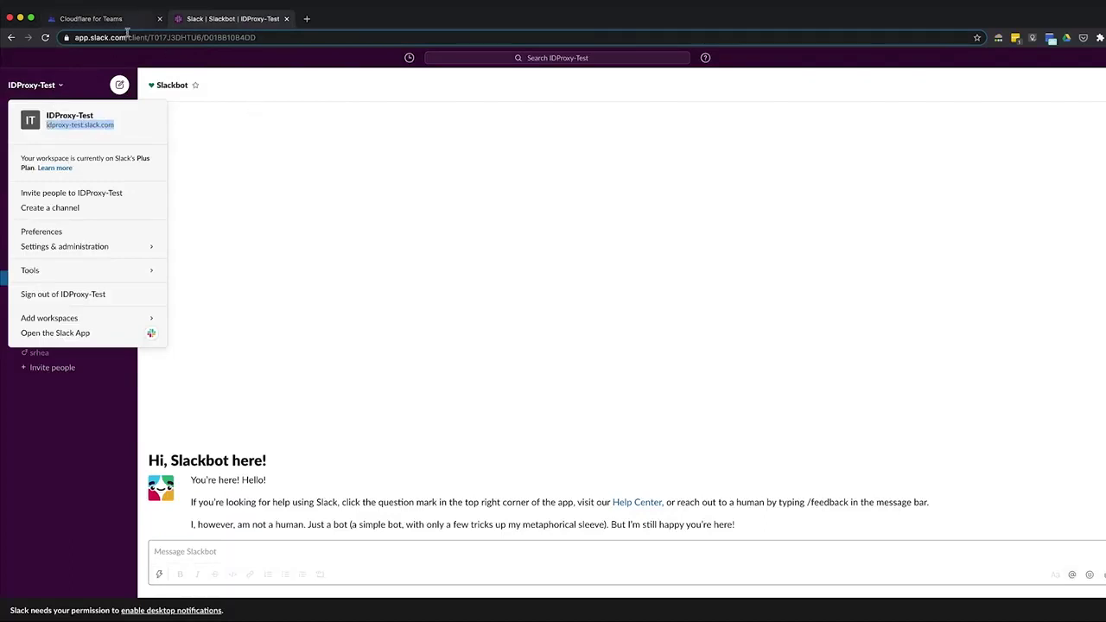
left_click(128, 19)
left_click(324, 287)
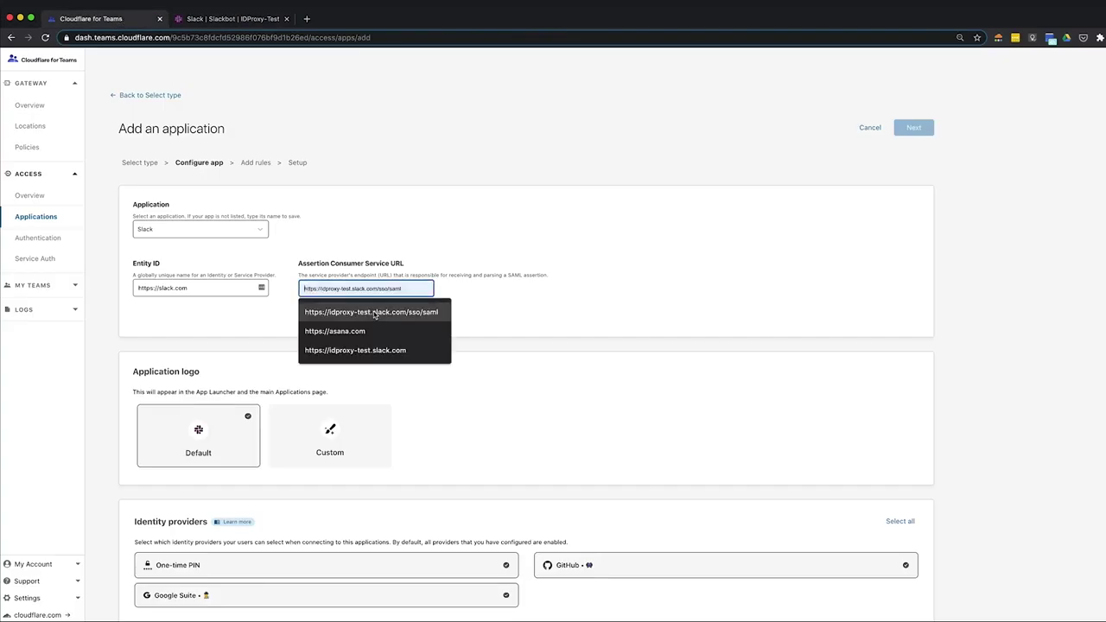
left_click(380, 312)
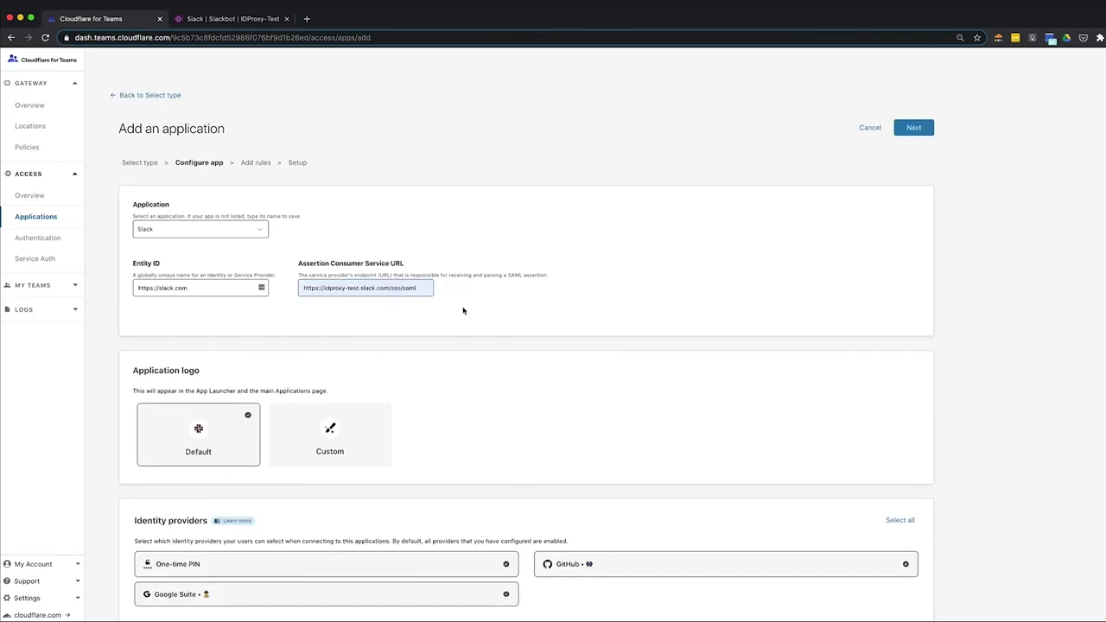
Step: Review the default logo and the selected identity providers, and continue to the application's access rules
scroll(375, 380, "down", 2)
scroll(371, 423, "down", 2)
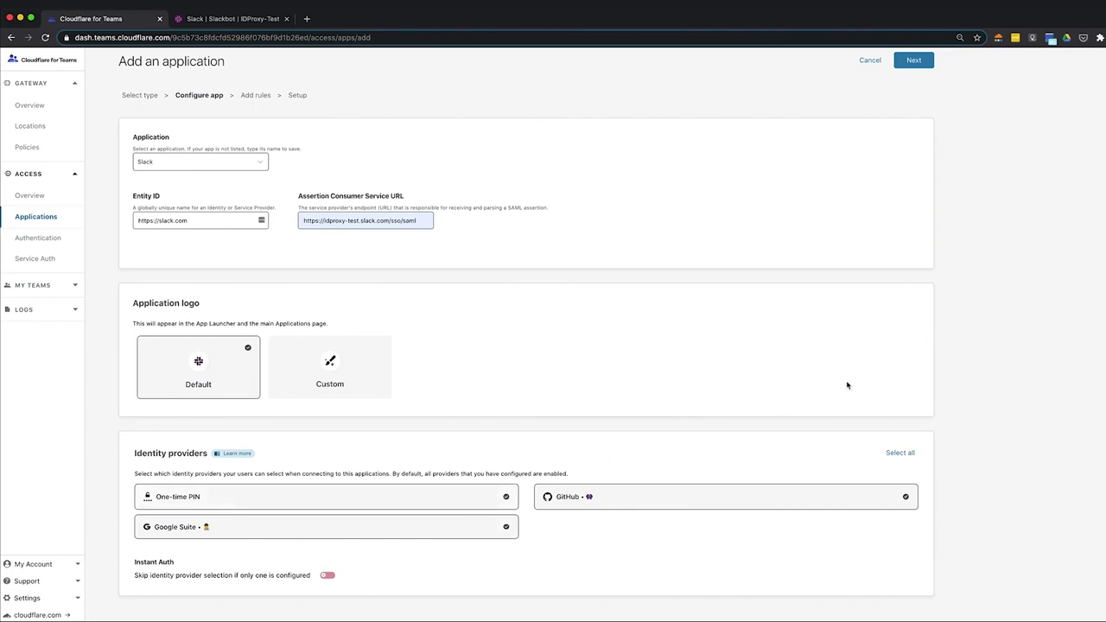
scroll(991, 350, "up", 1)
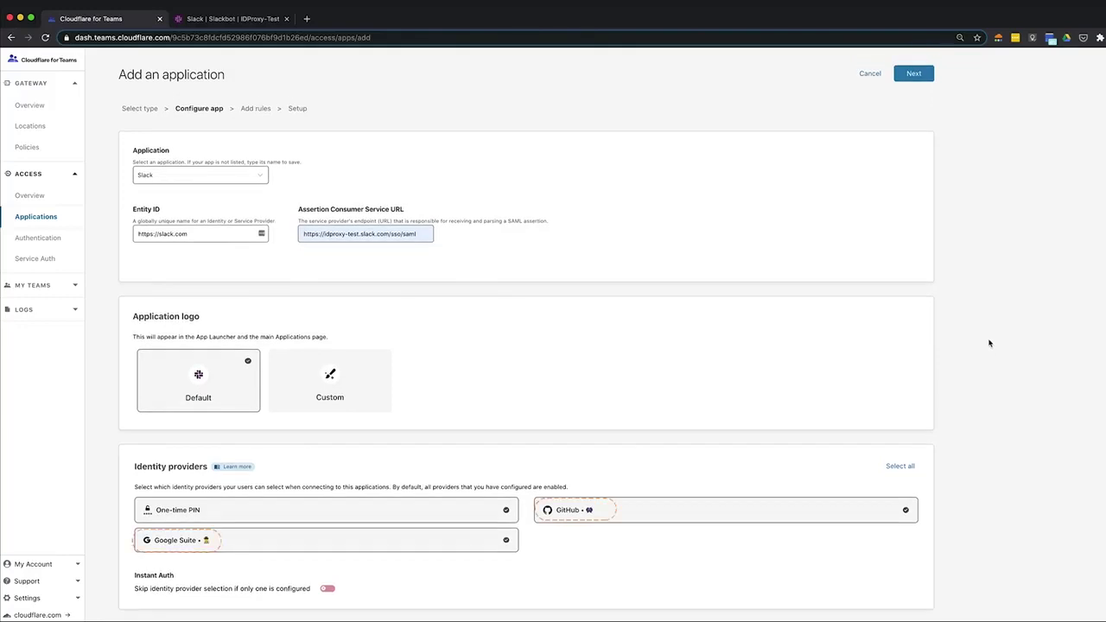
left_click(927, 75)
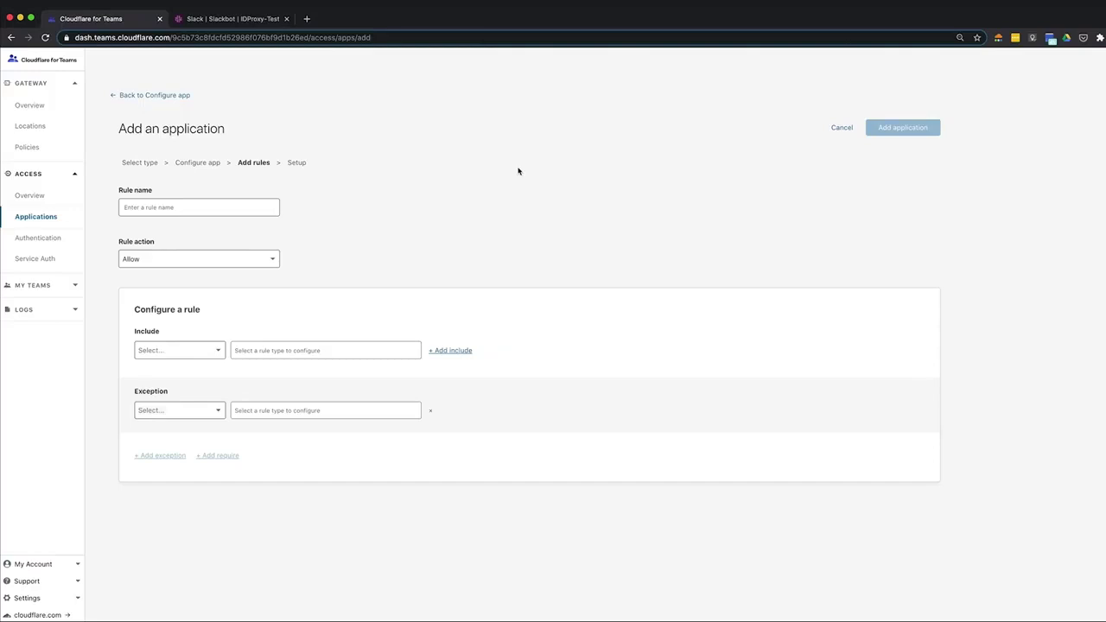
Step: Name the access rule "Block United States" and set its action to Block
left_click(229, 205)
type("Block United States")
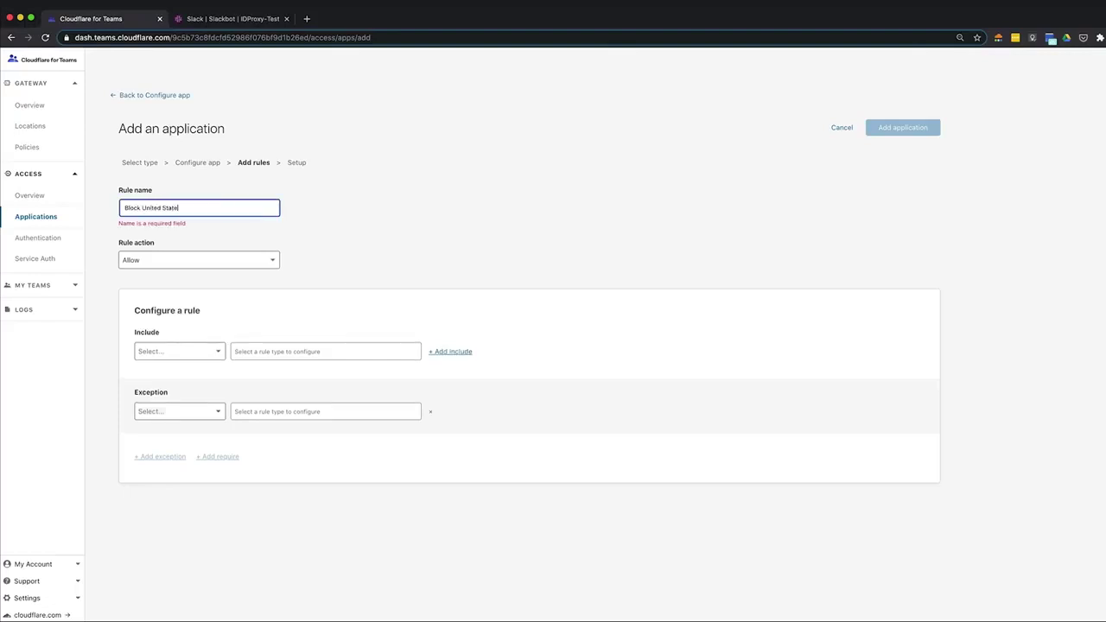
left_click(225, 260)
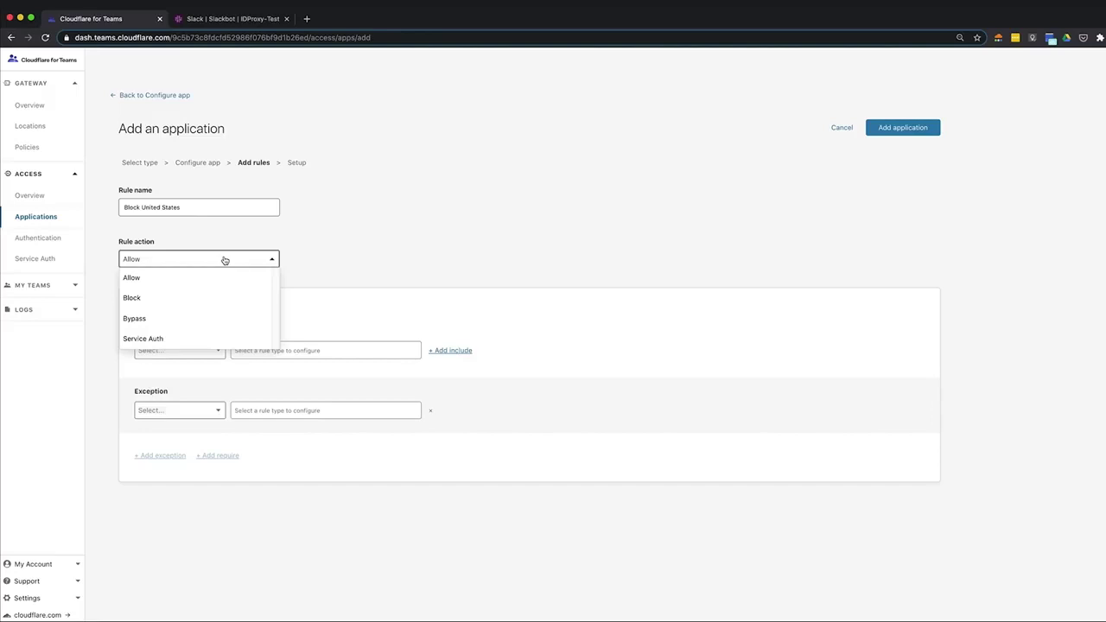
left_click(201, 304)
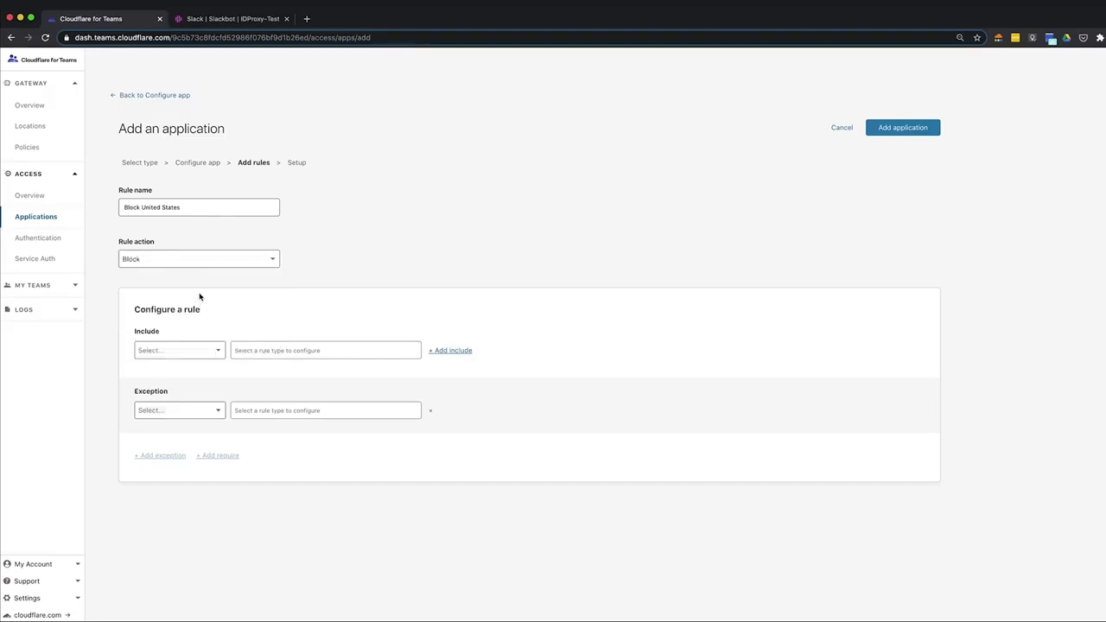
Step: Configure the rule's Include condition as Country with the value United States
left_click(199, 357)
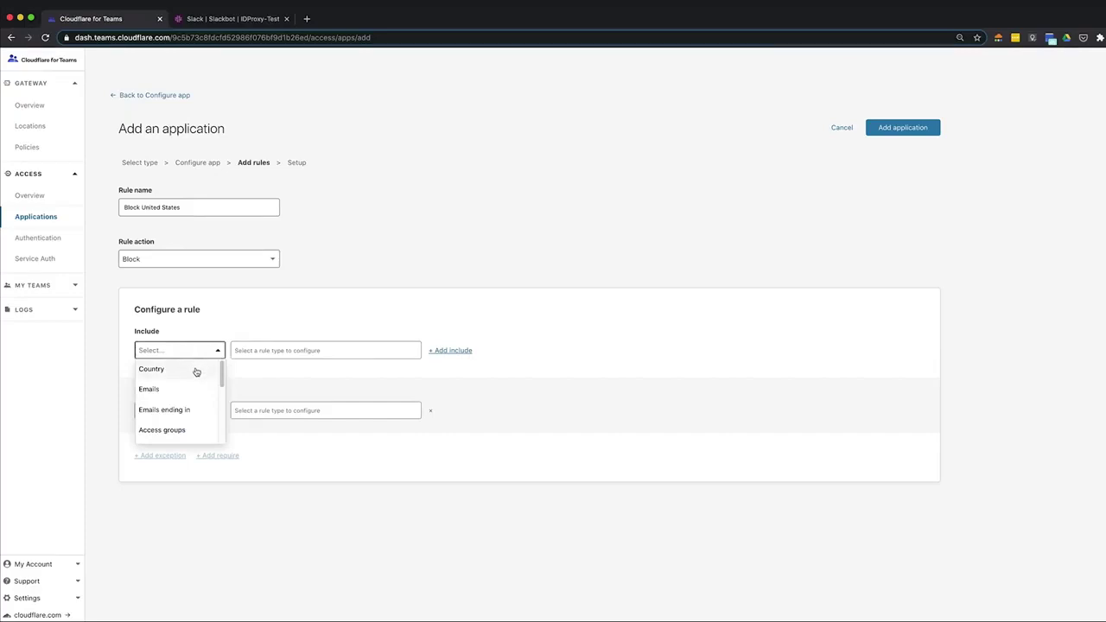
left_click(196, 371)
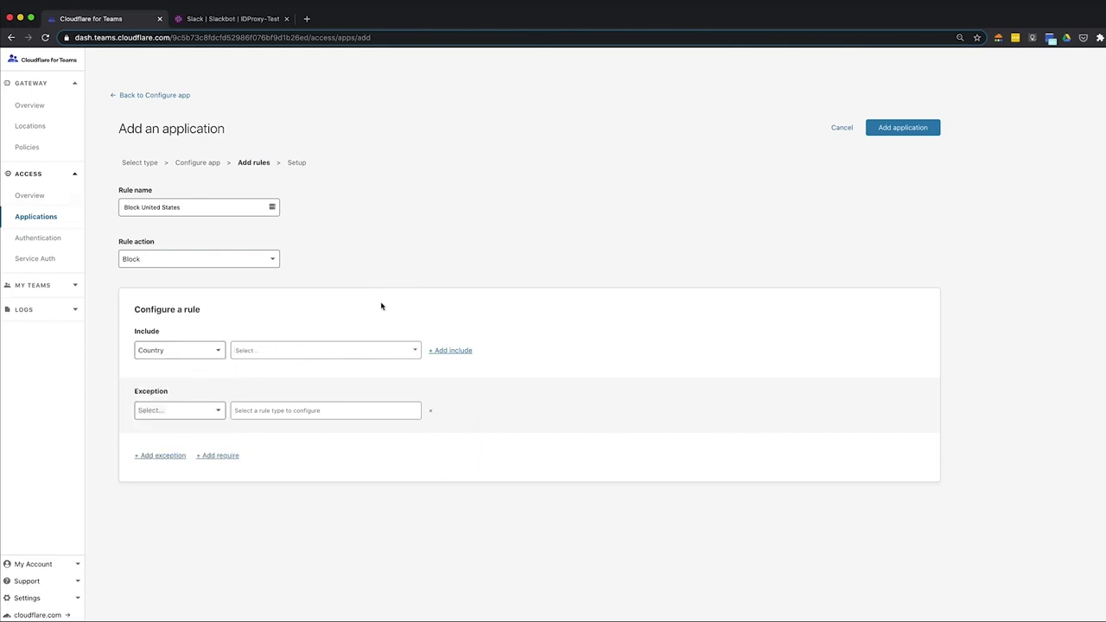
left_click(388, 352)
scroll(322, 389, "down", 5)
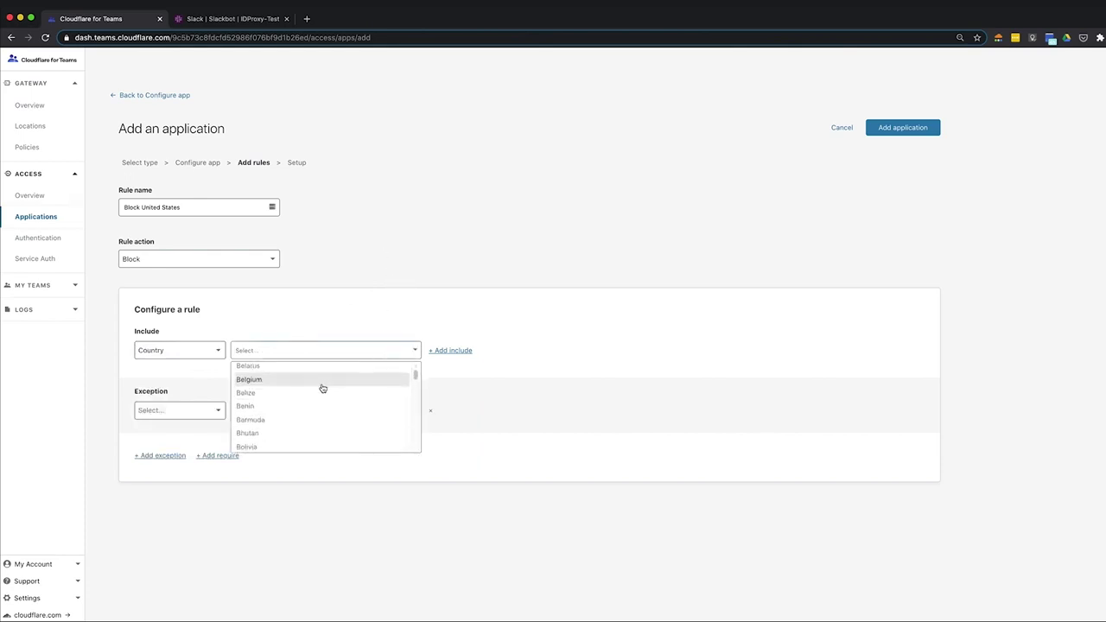
scroll(322, 389, "down", 20)
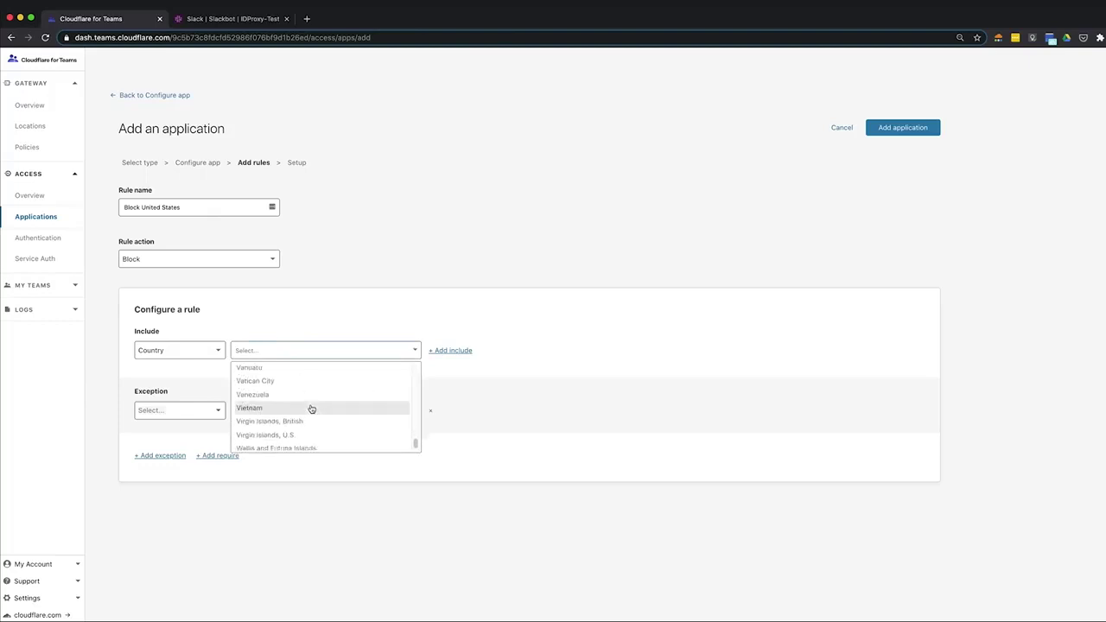
scroll(311, 410, "up", 3)
left_click(299, 412)
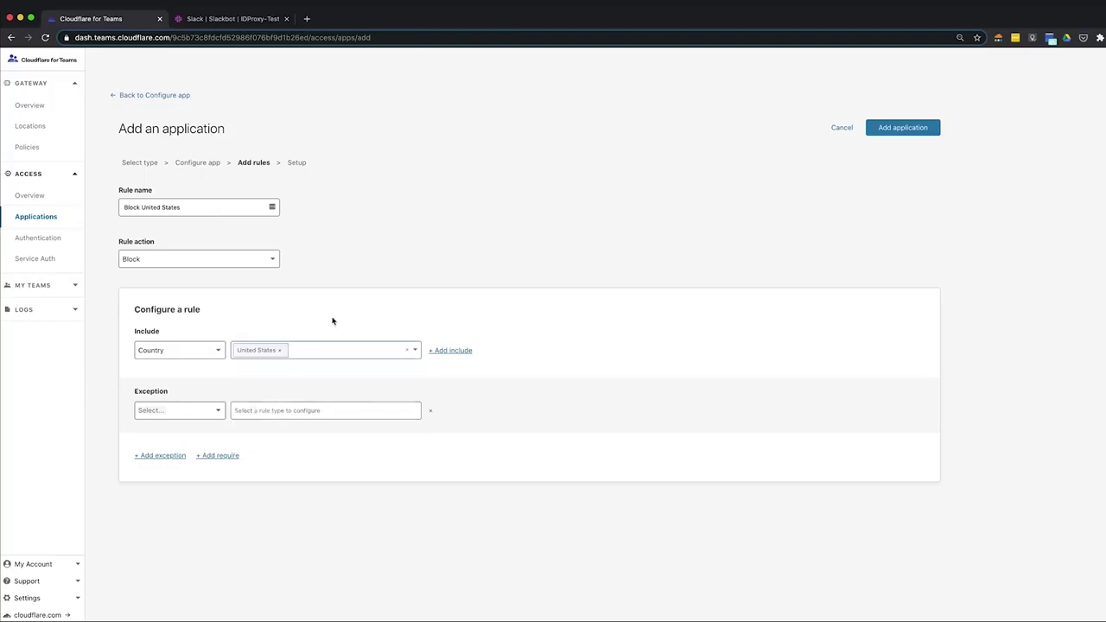
left_click(199, 411)
scroll(195, 437, "down", 2)
scroll(176, 469, "up", 2)
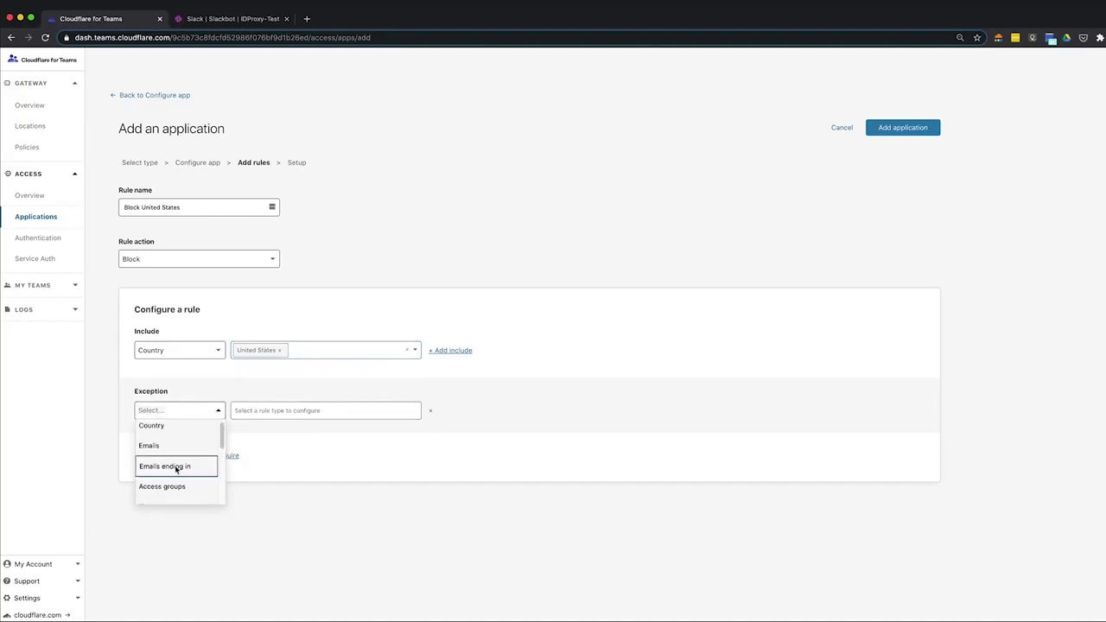
left_click(176, 466)
left_click(266, 408)
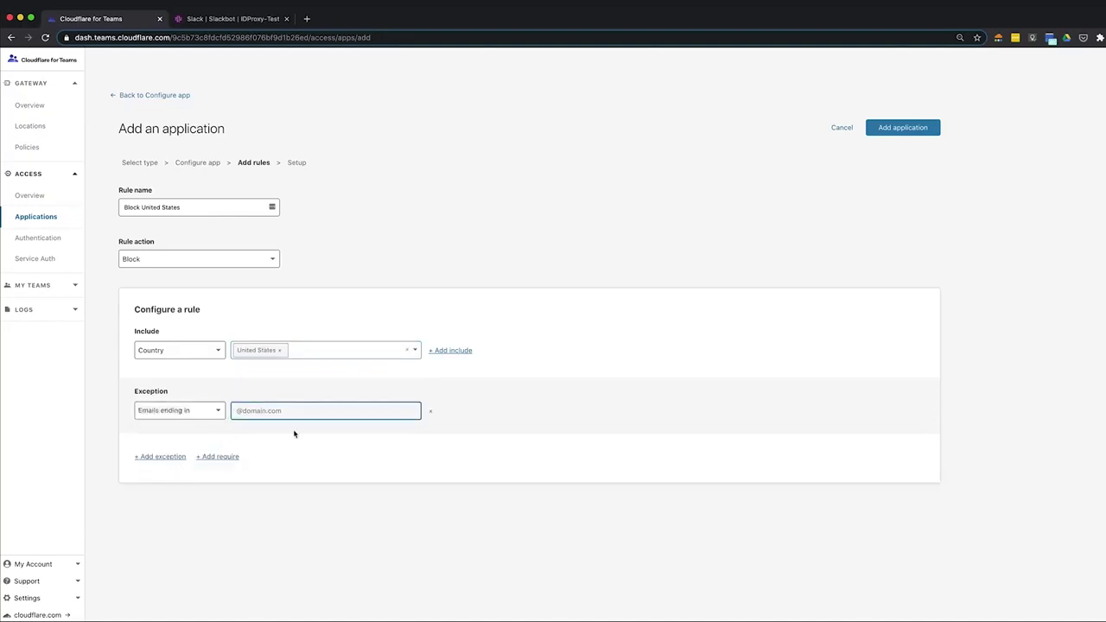
type("@cloudflare.com")
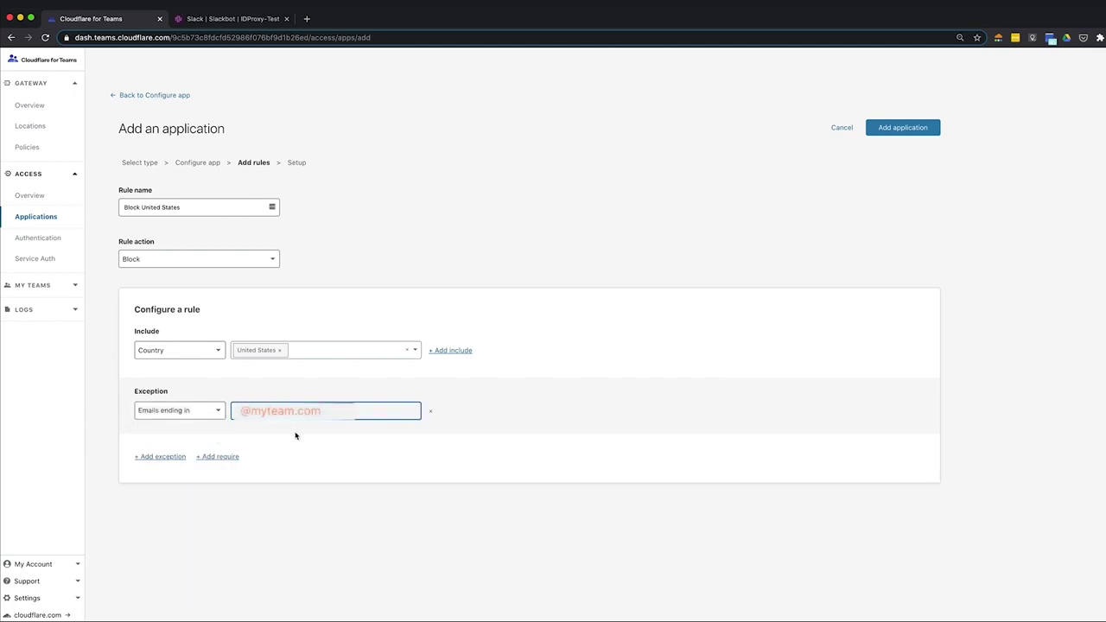
left_click(317, 455)
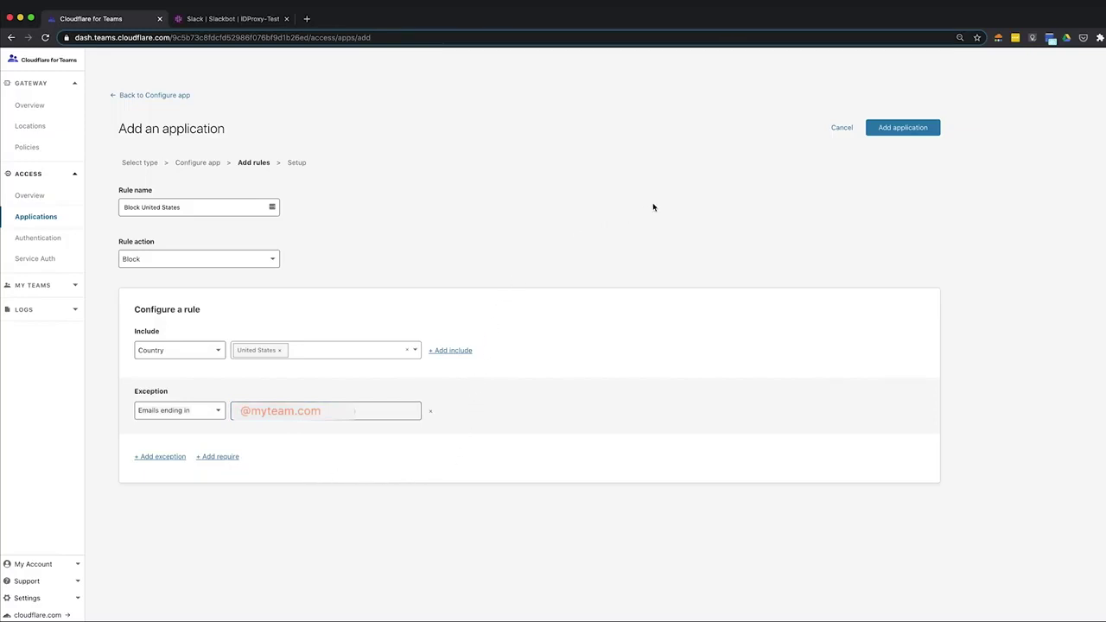
left_click(934, 129)
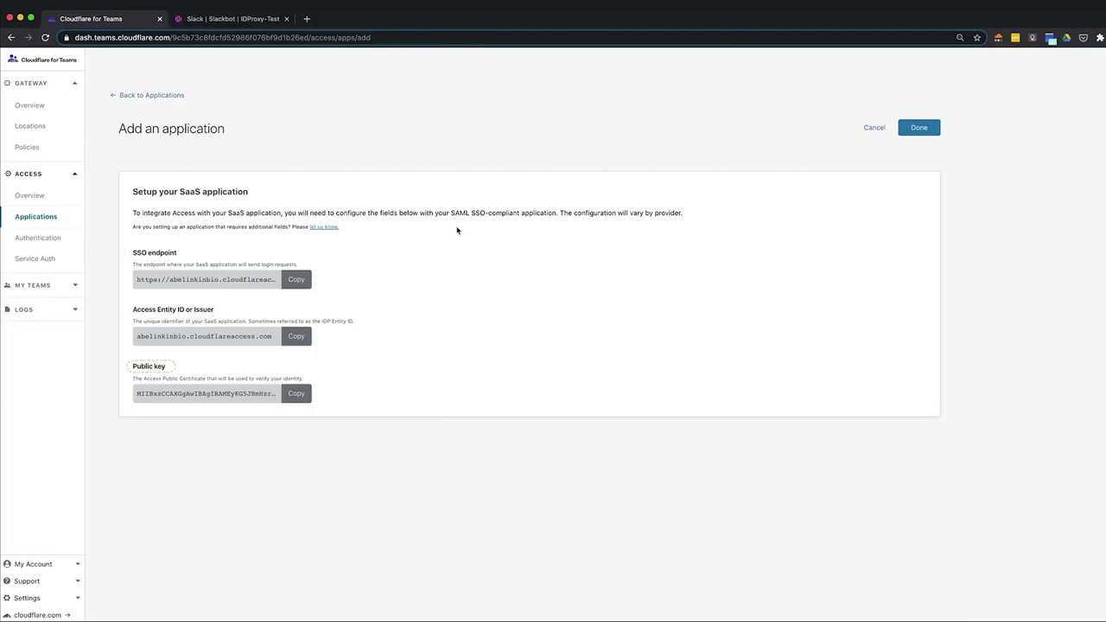
Step: Copy the application's SSO endpoint and open the IDProxy-Test workspace's SAML authentication settings in Slack for changing
left_click(305, 280)
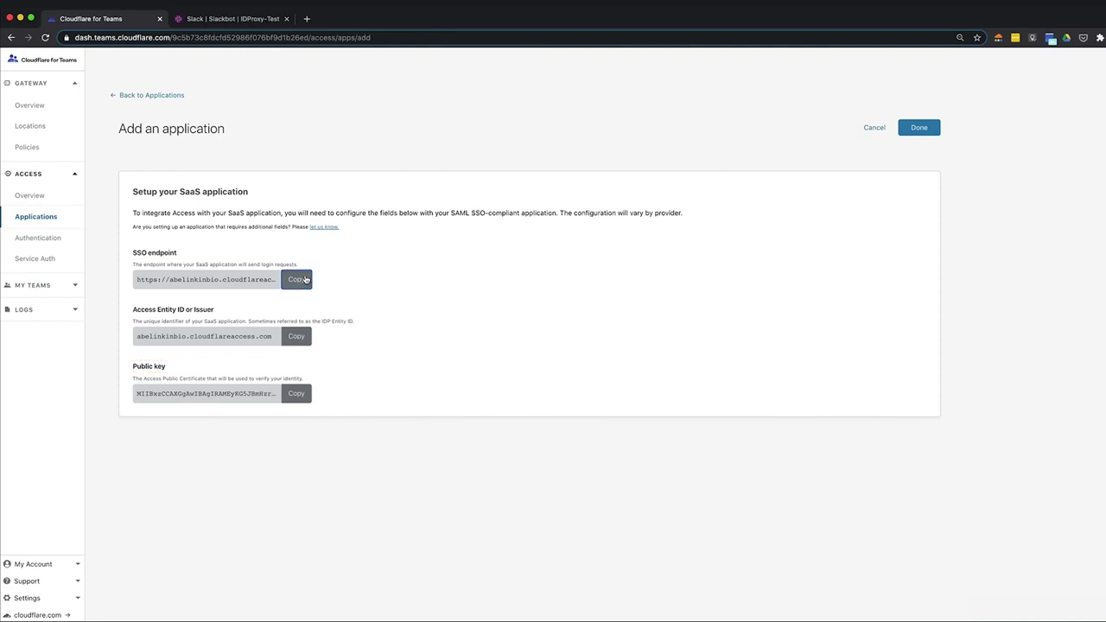
left_click(243, 19)
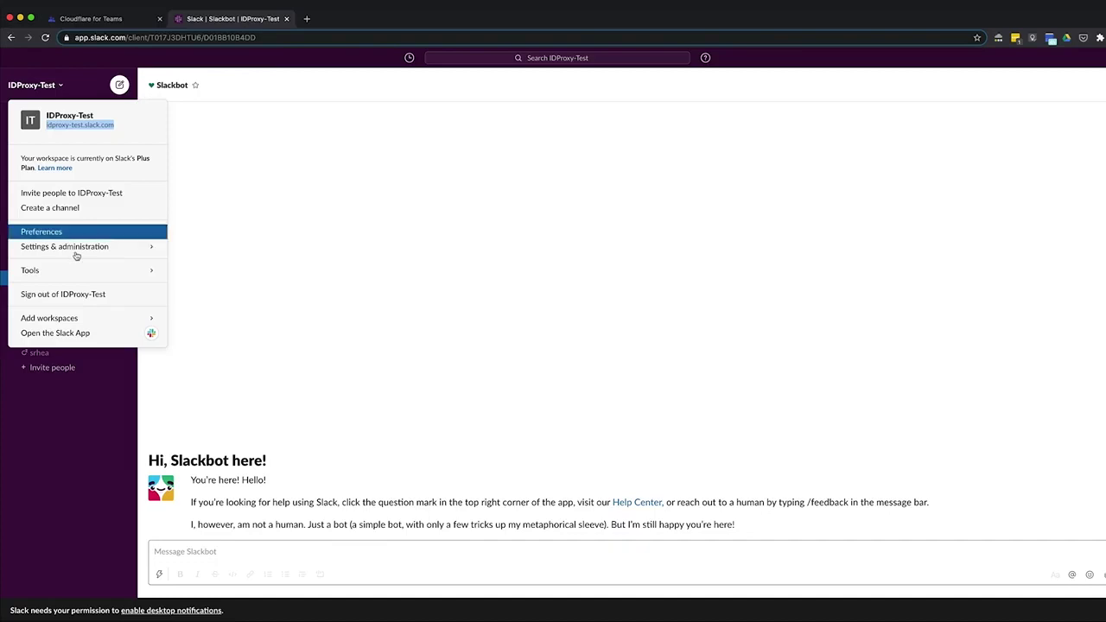
mouse_move(78, 254)
left_click(212, 262)
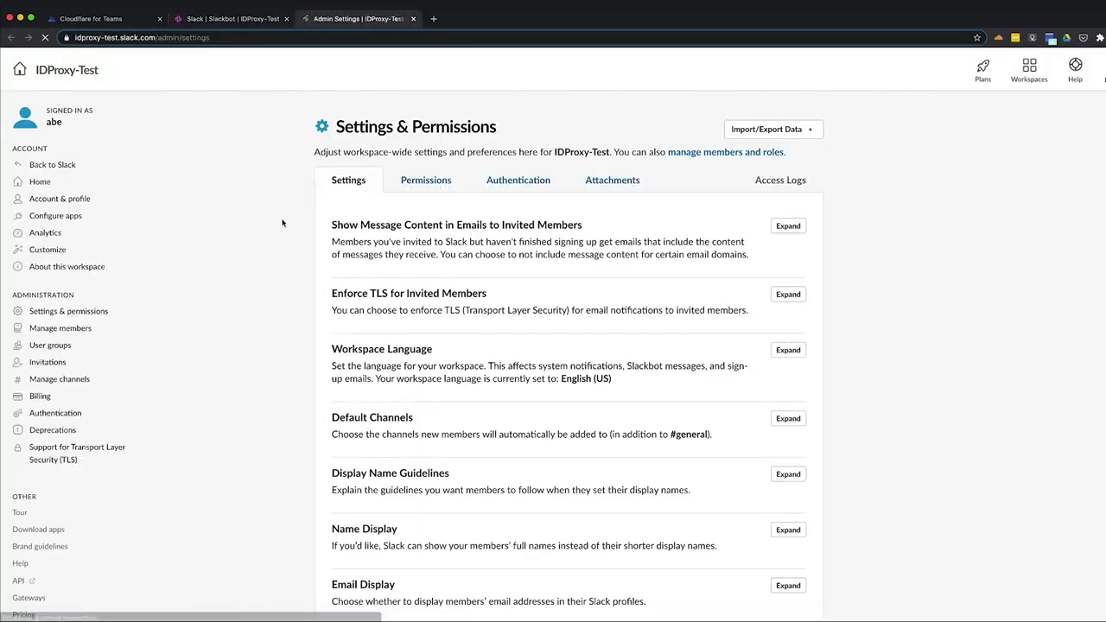
left_click(521, 181)
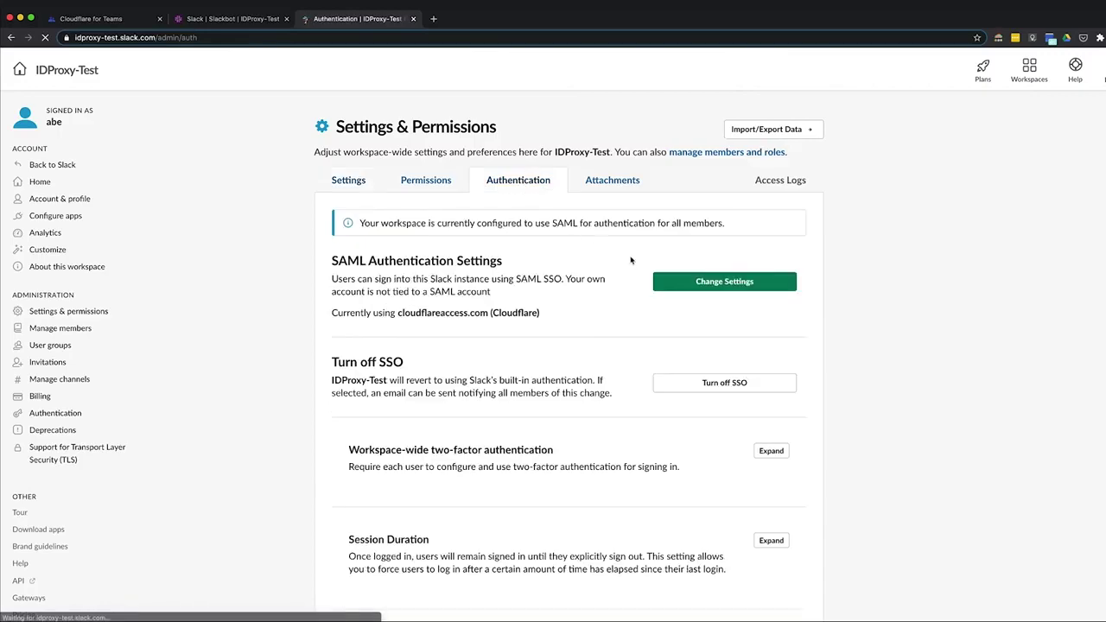
left_click(666, 281)
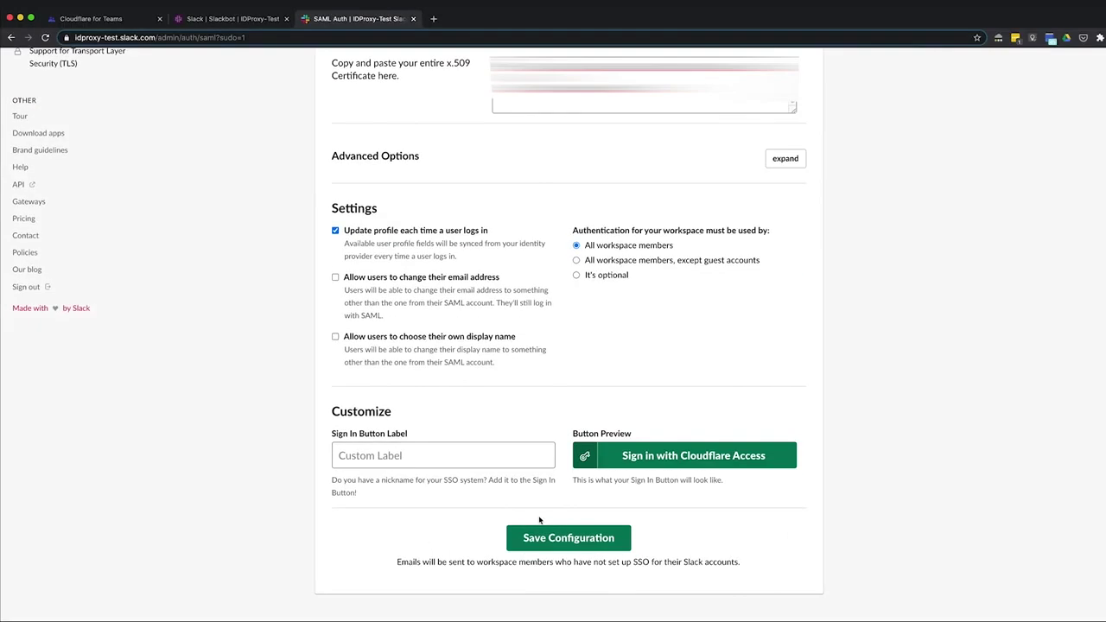
Step: Save Slack's SAML configuration, switch back to Cloudflare for Teams, and finish the application setup
left_click(610, 538)
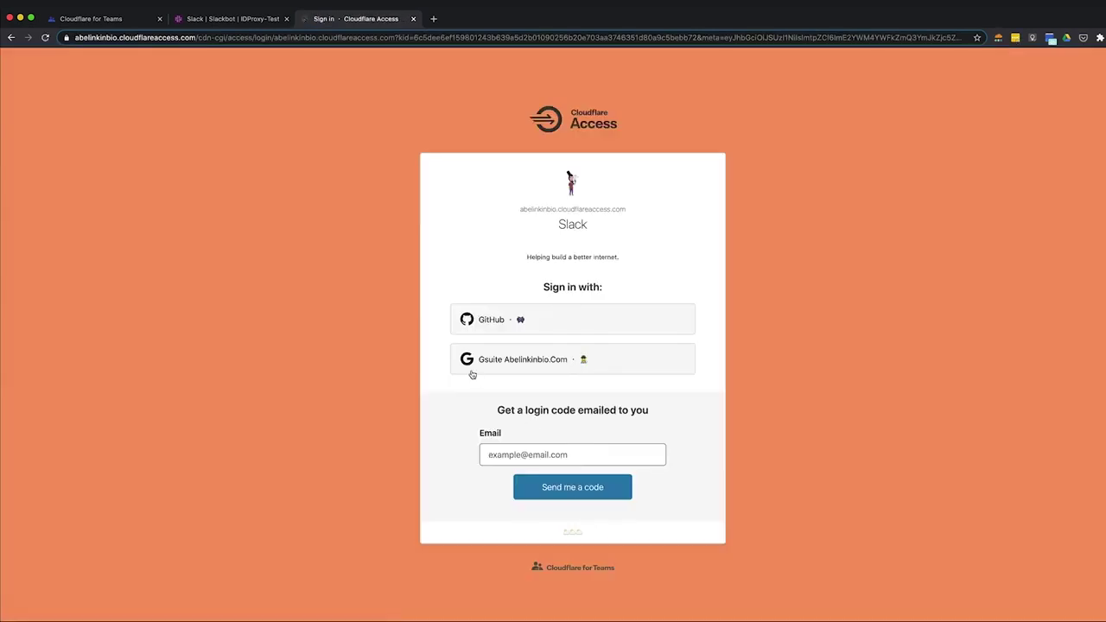
left_click(137, 22)
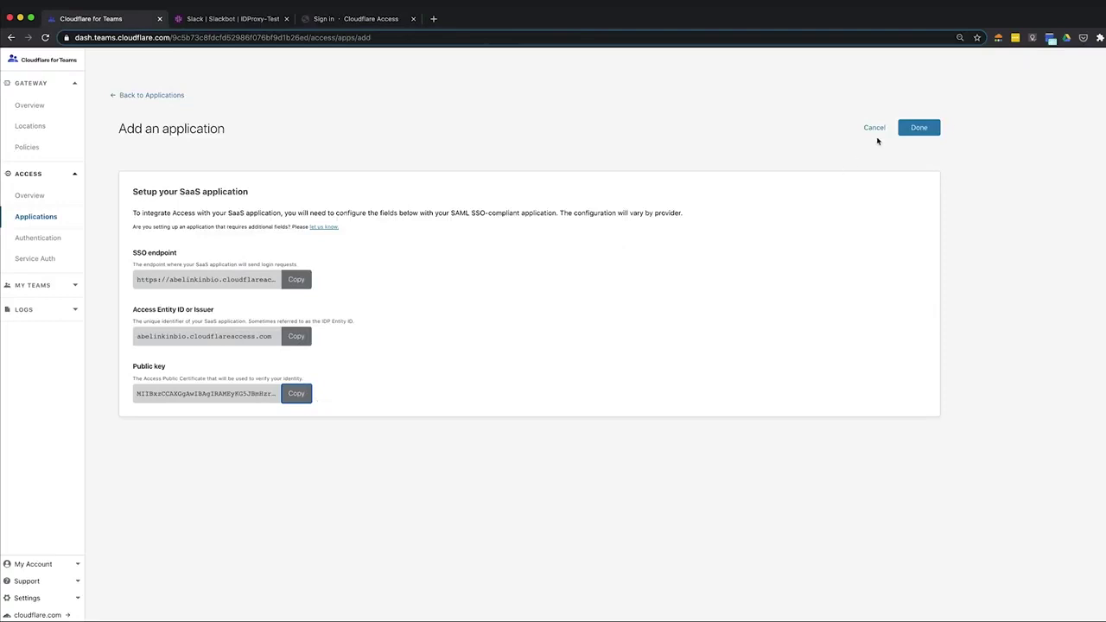
left_click(918, 128)
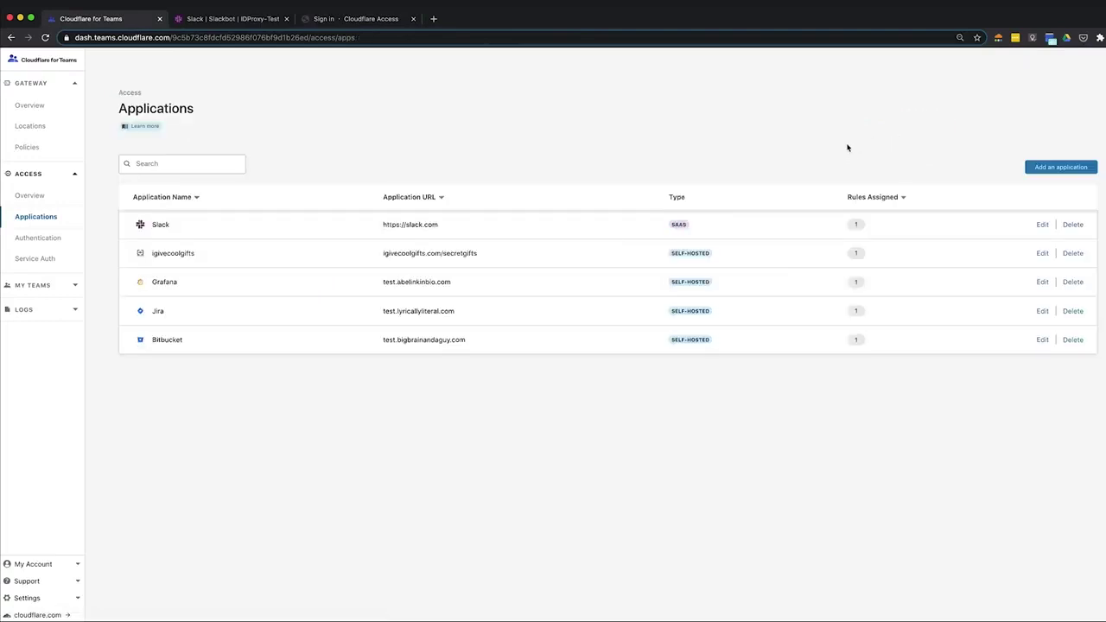